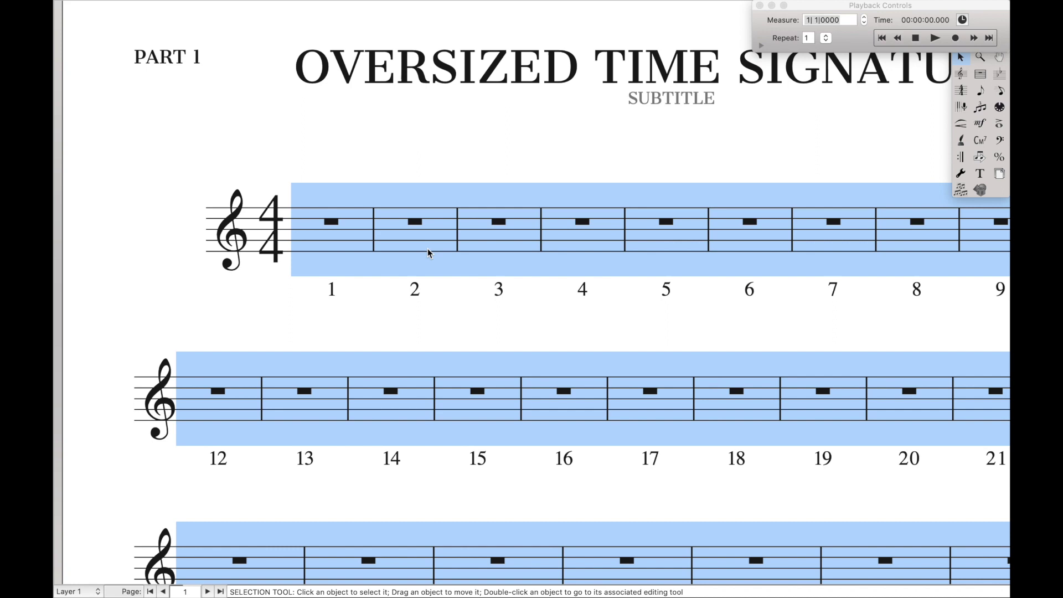
# Click an empty spot in the Part 1 score to clear the measure highlighting
pyautogui.click(343, 107)
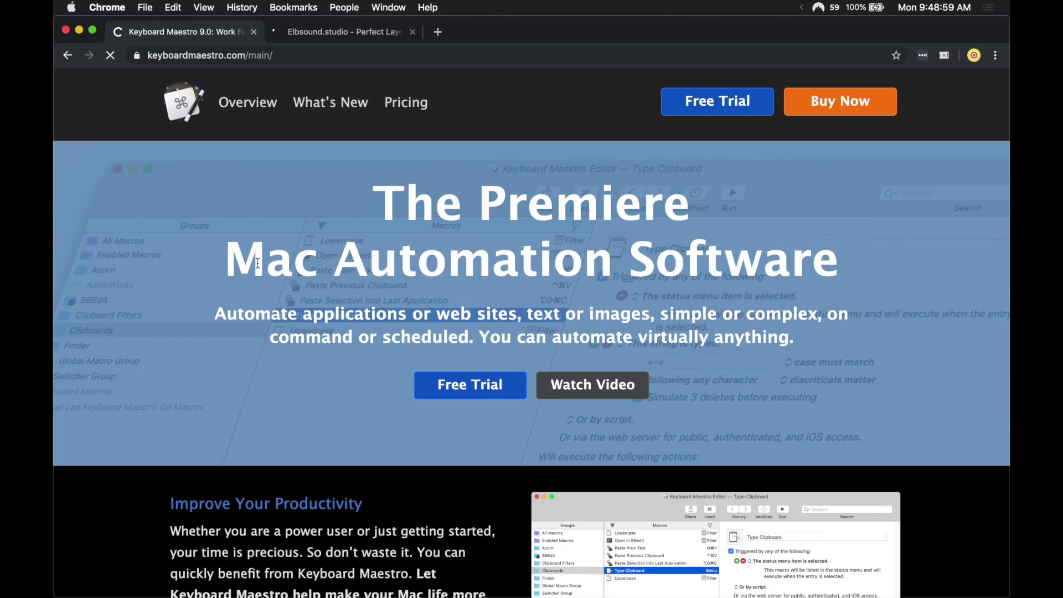
pyautogui.moveTo(382, 194); pyautogui.dragTo(794, 340)
pyautogui.click(793, 340)
pyautogui.scroll(-5, 783, 329)
pyautogui.scroll(-15, 772, 321)
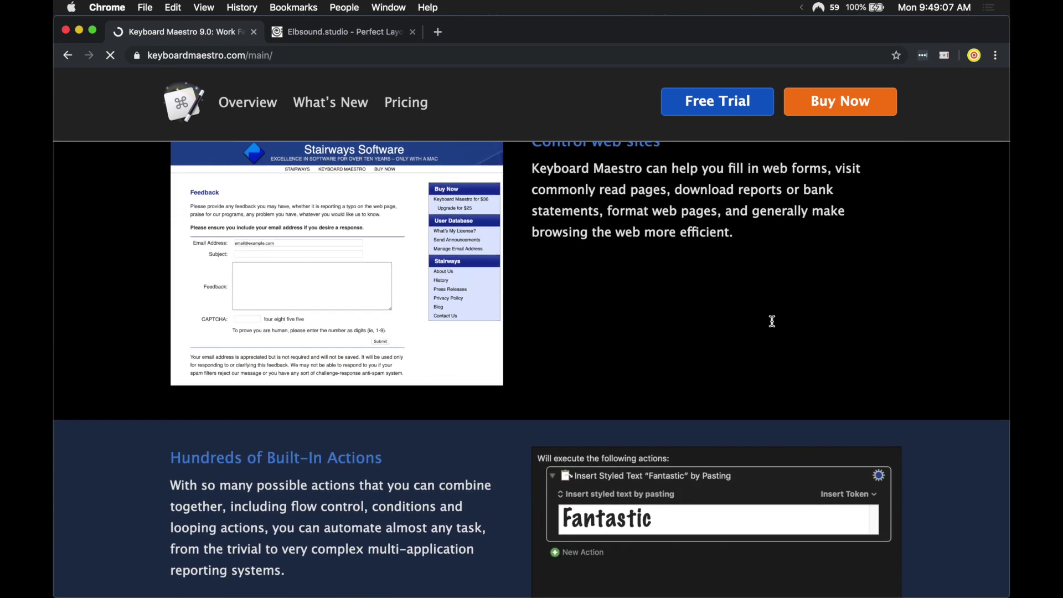
pyautogui.scroll(-10, 772, 321)
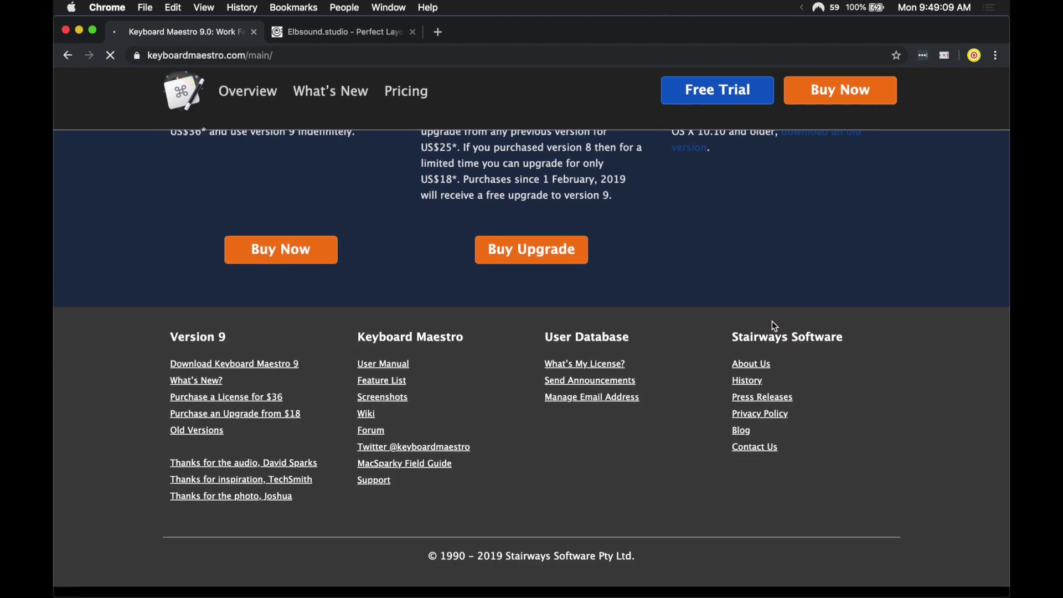
pyautogui.scroll(8, 773, 324)
pyautogui.scroll(15, 774, 327)
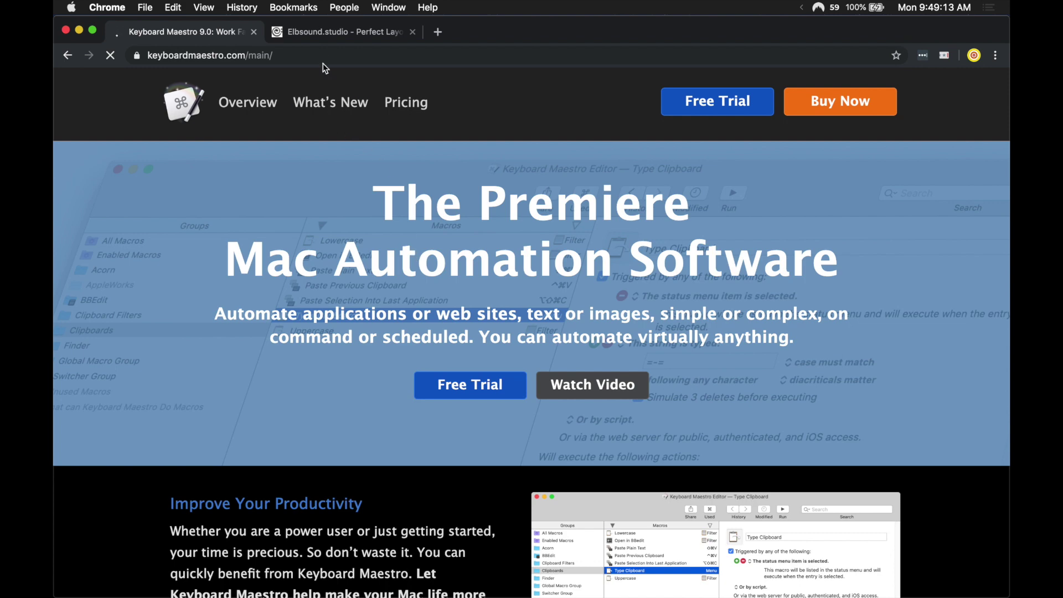
# Switch to the Elbsound.studio Perfect Layout page, scroll through it, and return to the top
pyautogui.click(323, 37)
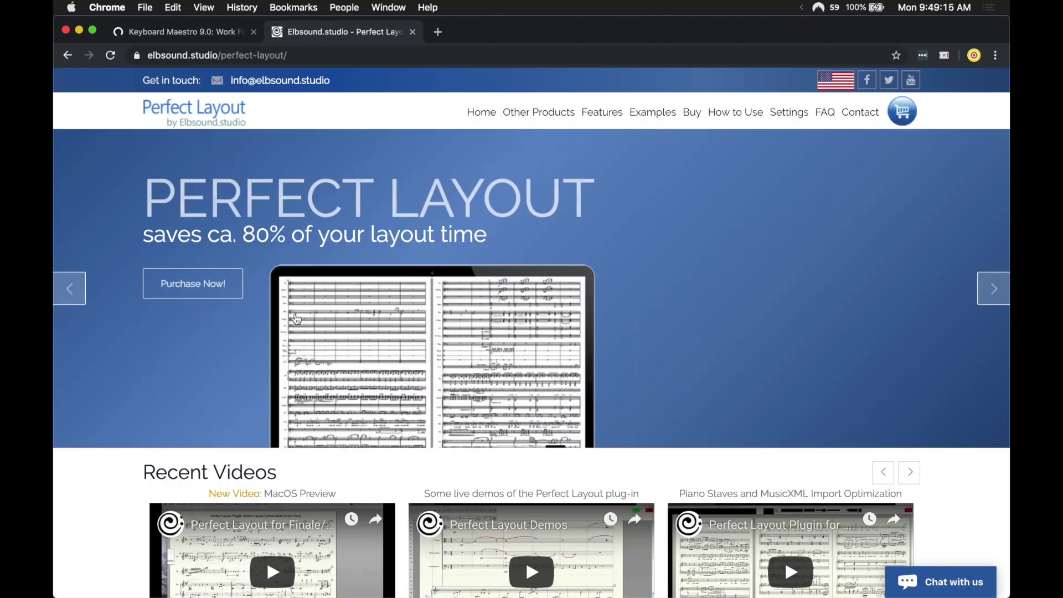
pyautogui.scroll(-7, 328, 256)
pyautogui.scroll(-10, 329, 260)
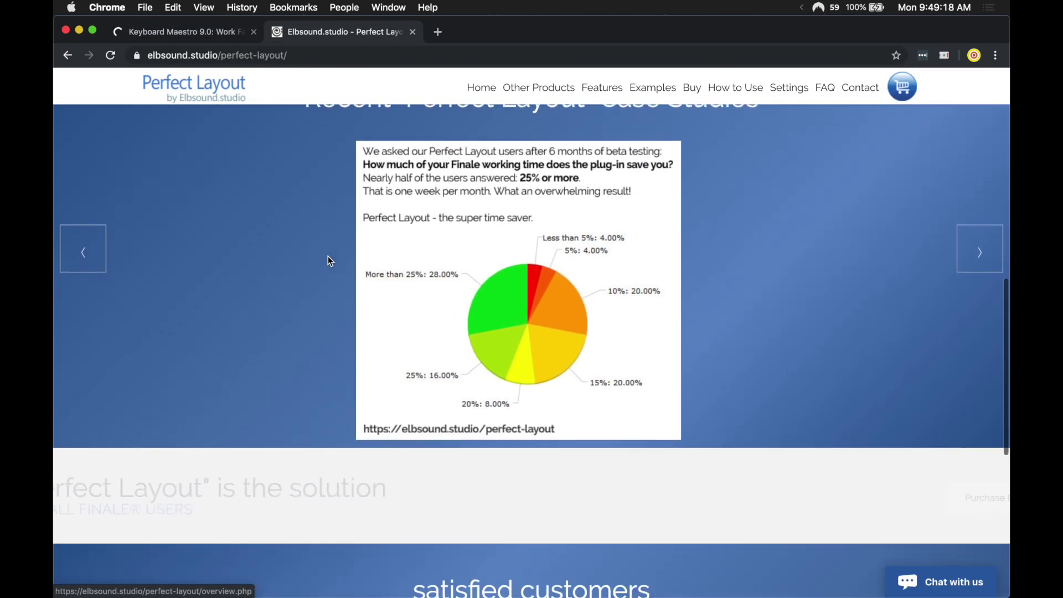
pyautogui.scroll(15, 329, 262)
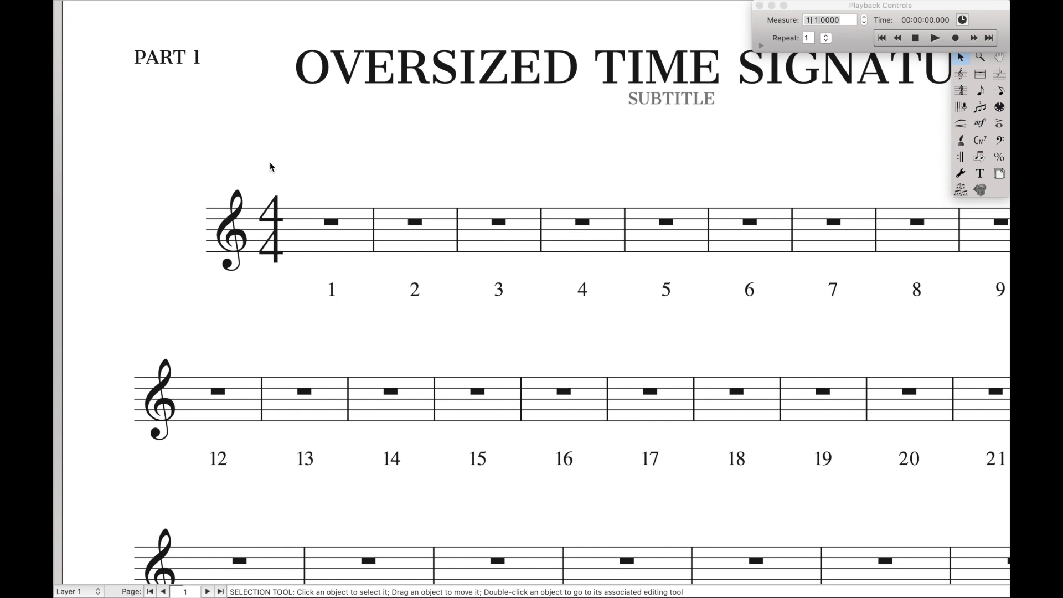
# Switch from Part 1 to the C Score and bring up Document Options at Fonts
pyautogui.press('super+alt+shift+p')
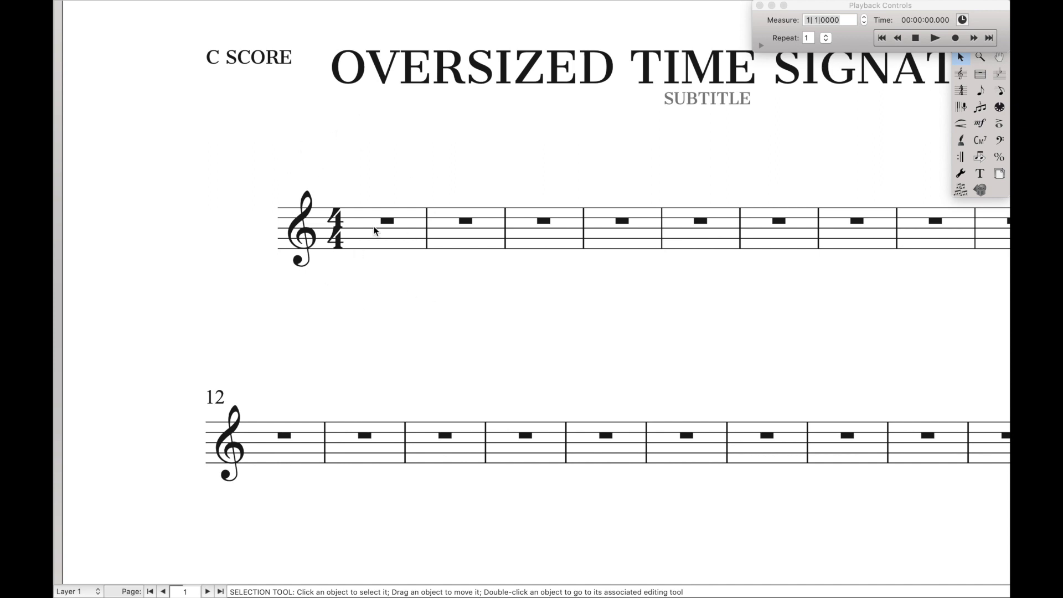
pyautogui.press('super+alt+d')
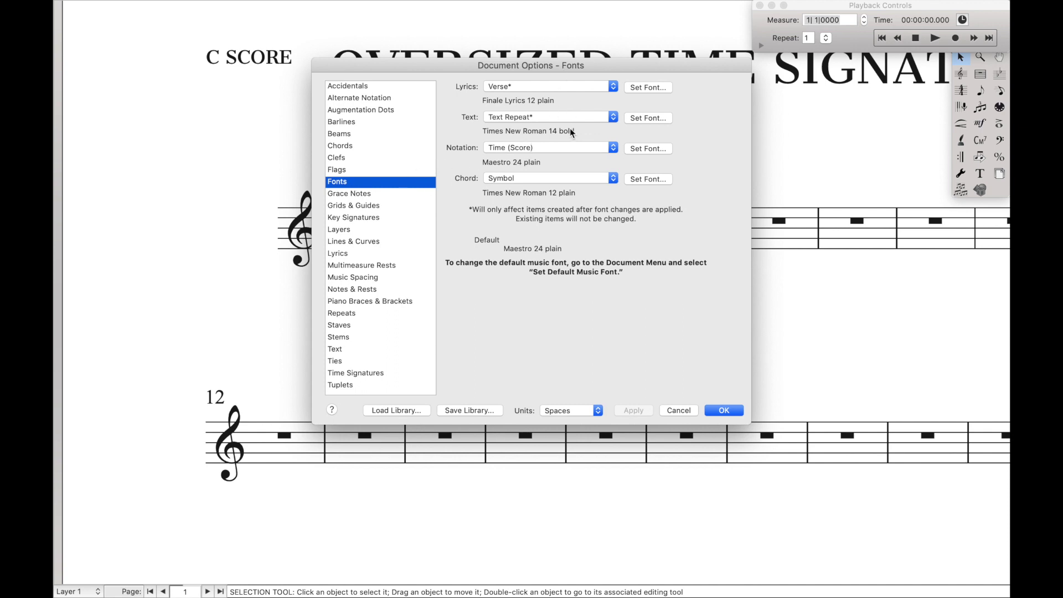
# Set the Time (Score) notation font to Maestro 36 and apply it, enlarging the 4/4
pyautogui.click(545, 148)
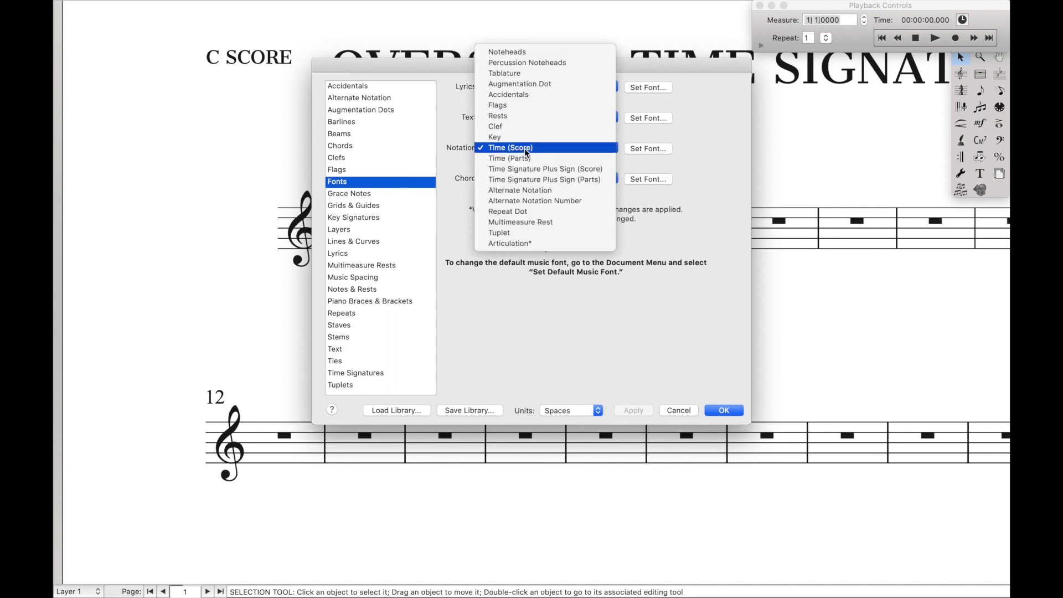
pyautogui.click(524, 148)
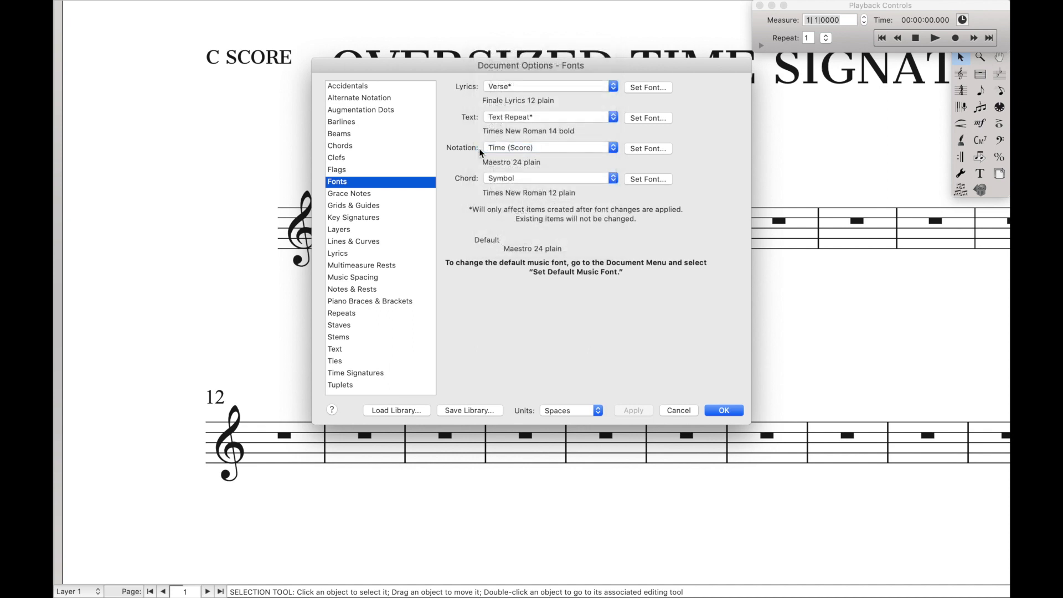
pyautogui.click(650, 148)
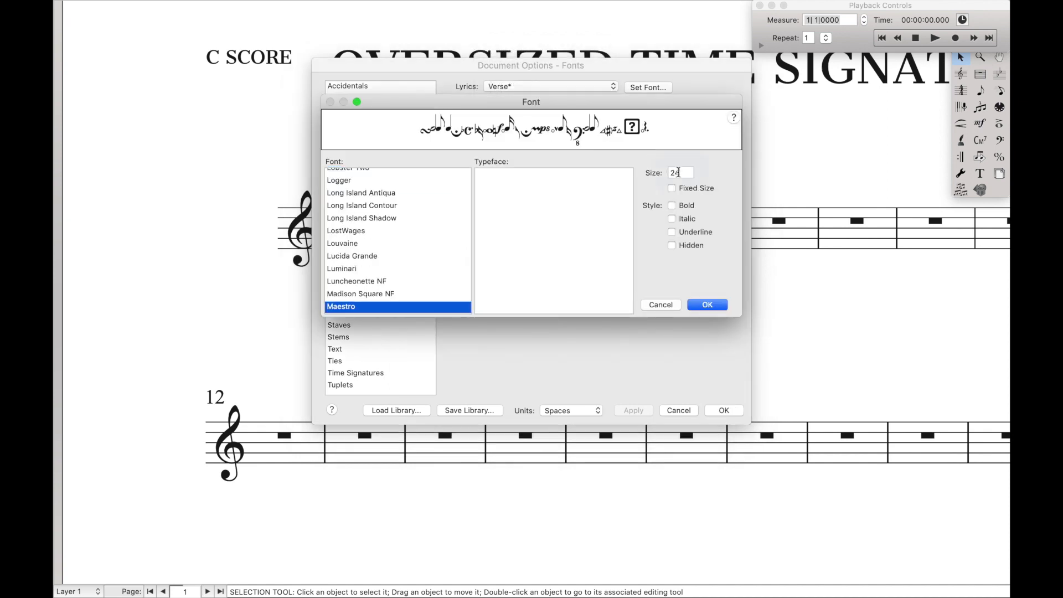
pyautogui.doubleClick(678, 173)
pyautogui.write('36')
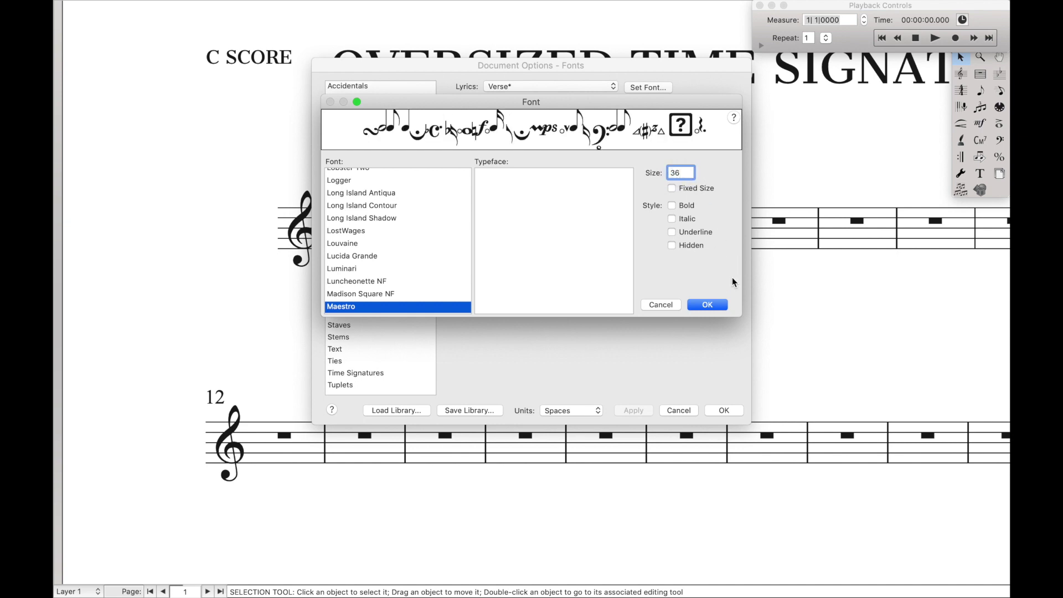
pyautogui.click(717, 304)
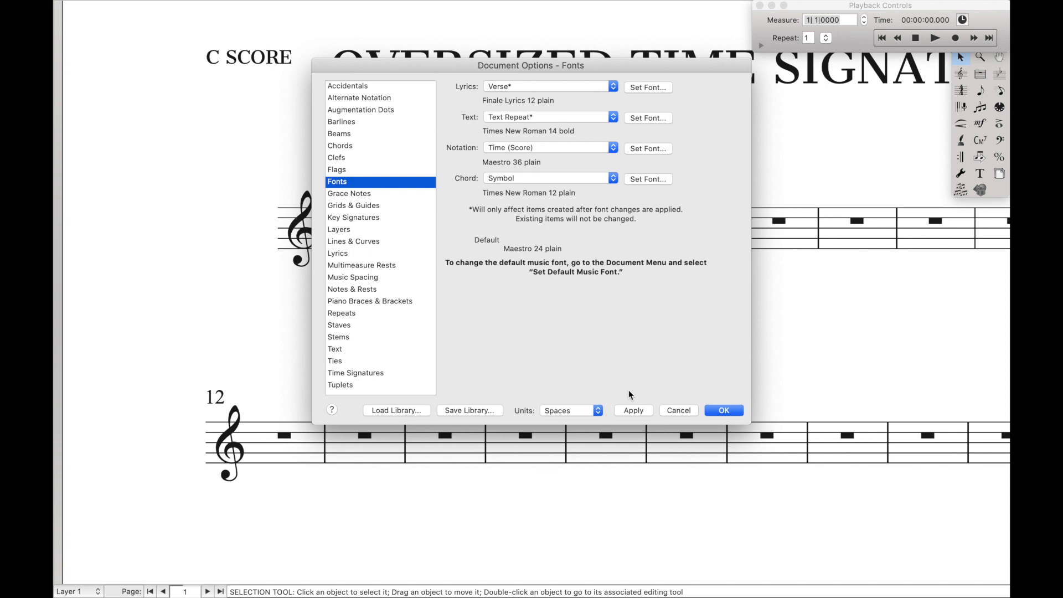
pyautogui.click(638, 413)
pyautogui.moveTo(596, 62); pyautogui.dragTo(769, 89)
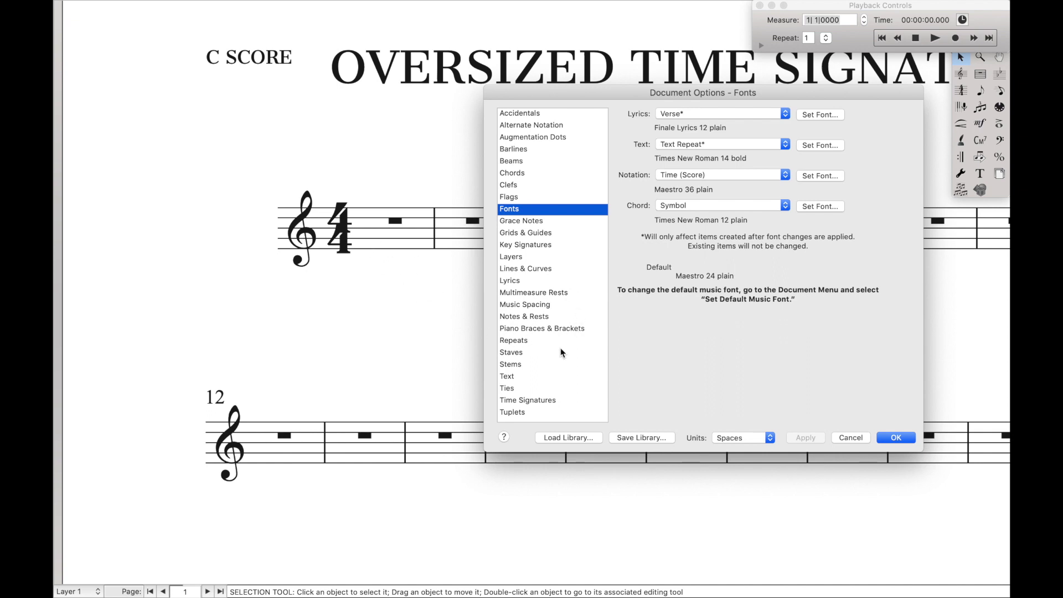
# Set score time signature offsets to top 0.5 and bottom -0.5, close options, and view Part 1
pyautogui.click(535, 400)
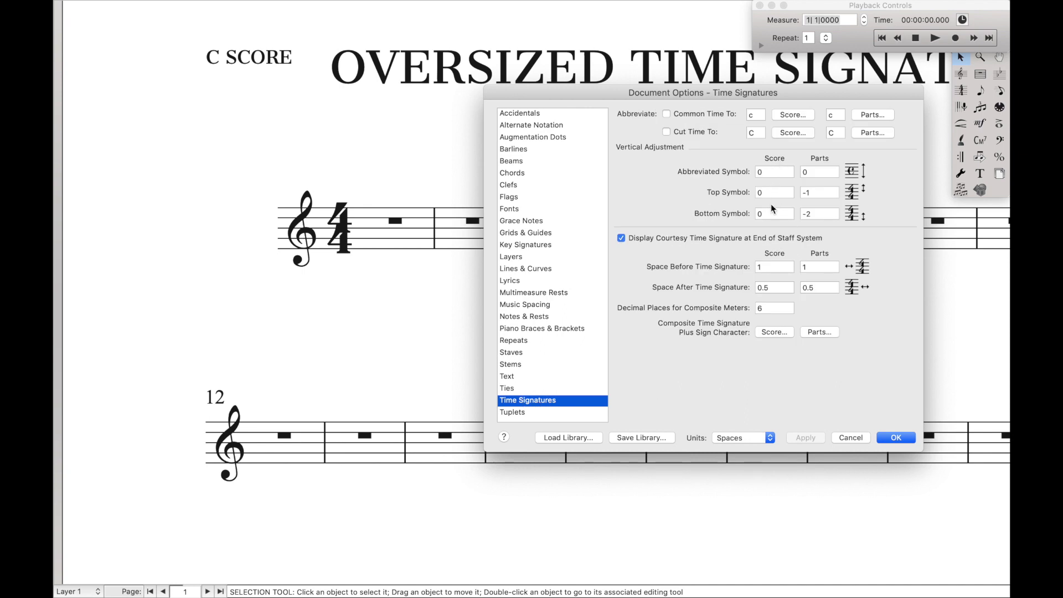
pyautogui.click(774, 192)
pyautogui.write('.5')
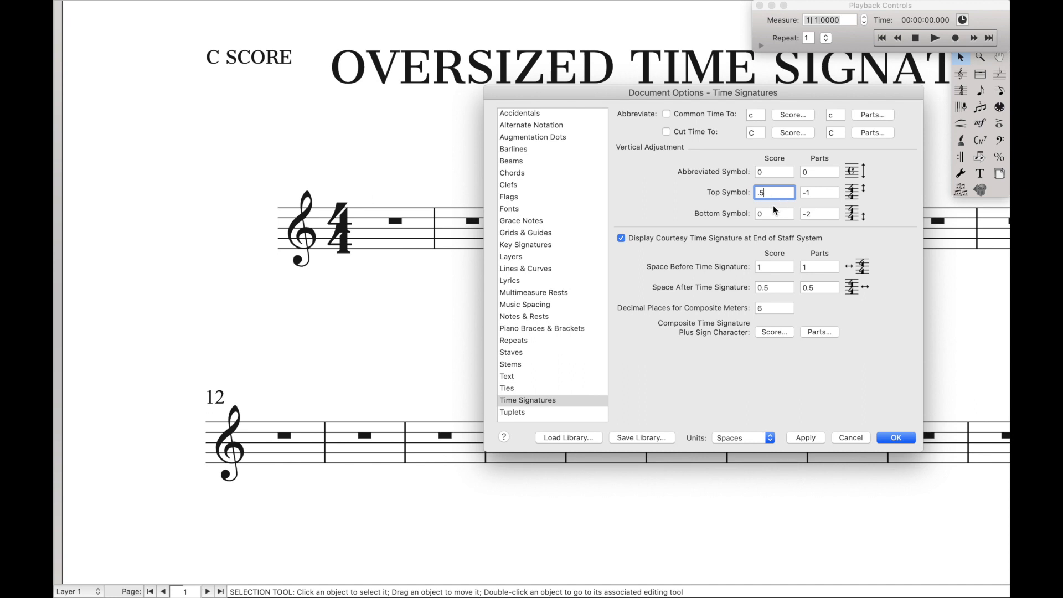
pyautogui.write('-.5')
pyautogui.click(818, 441)
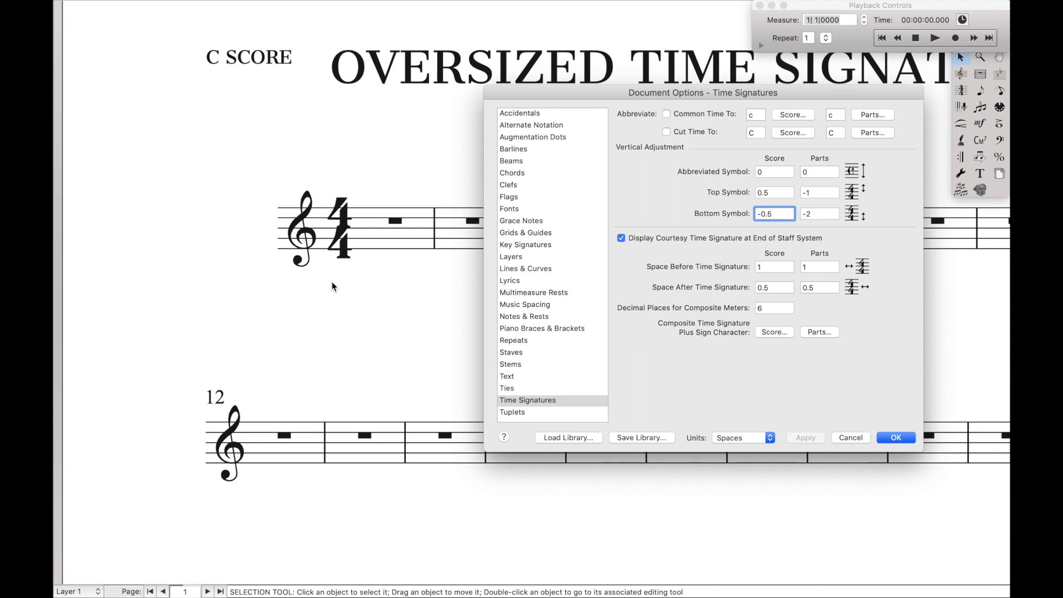
pyautogui.click(897, 437)
pyautogui.press('super+alt+equal')
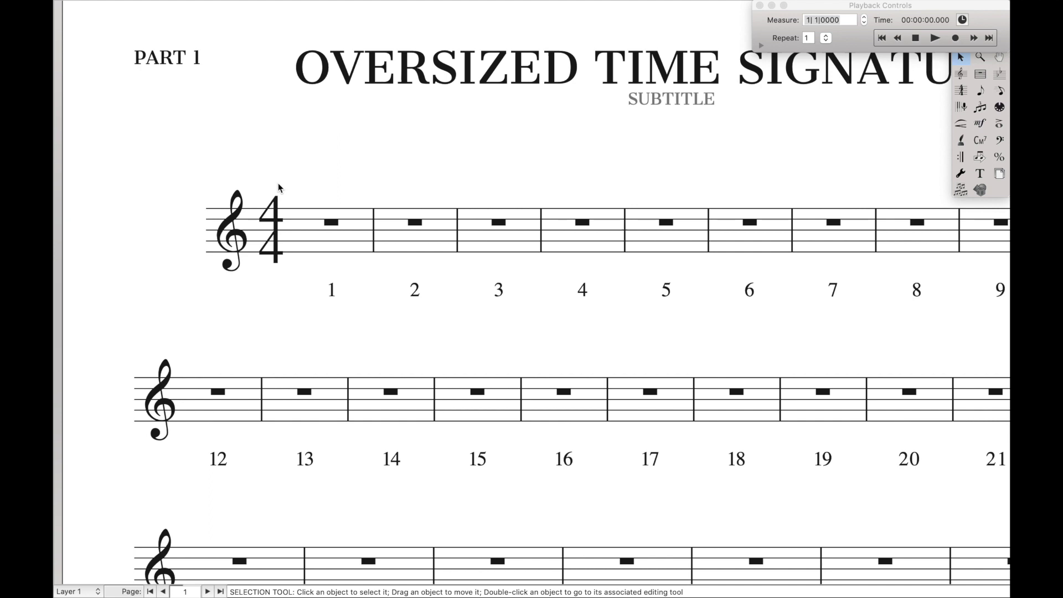
# Toggle between score and part to compare the 4/4, then reopen Document Options on the score
pyautogui.press('super+alt+minus')
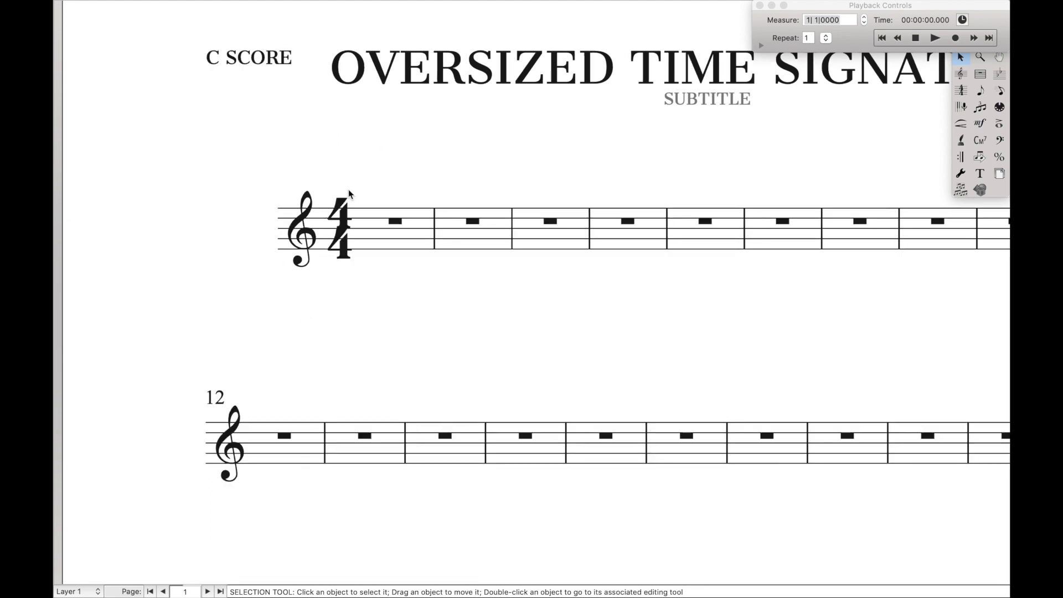
pyautogui.press('super+alt+minus')
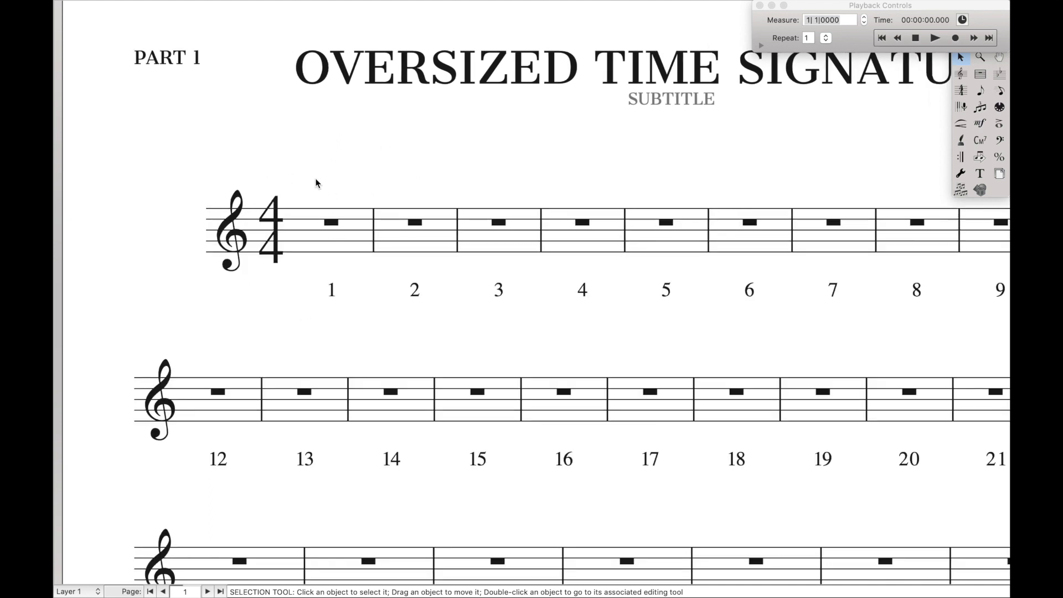
pyautogui.press('super+alt+minus')
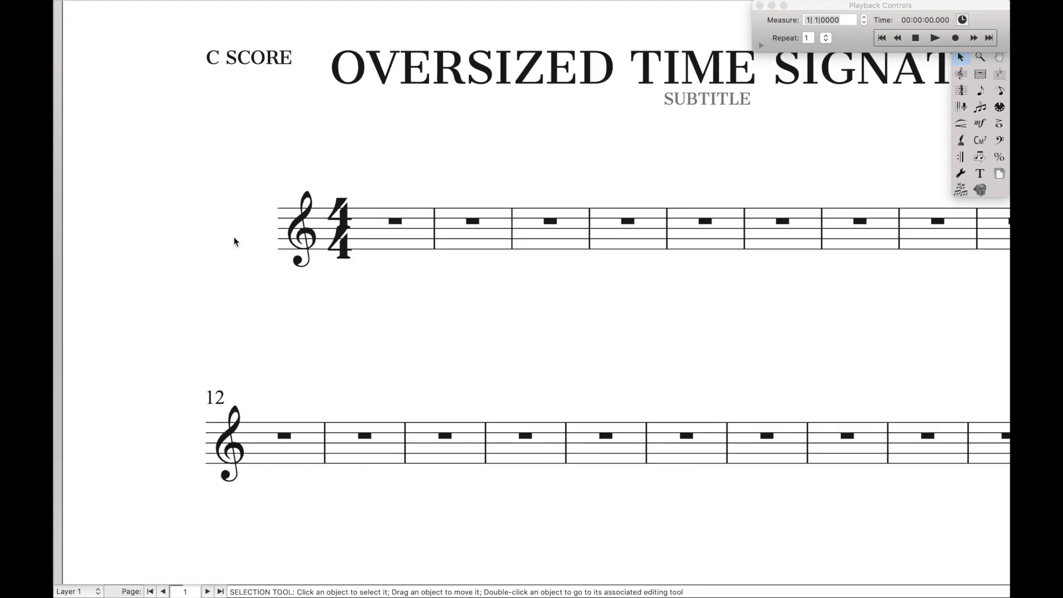
pyautogui.press('super+alt+d')
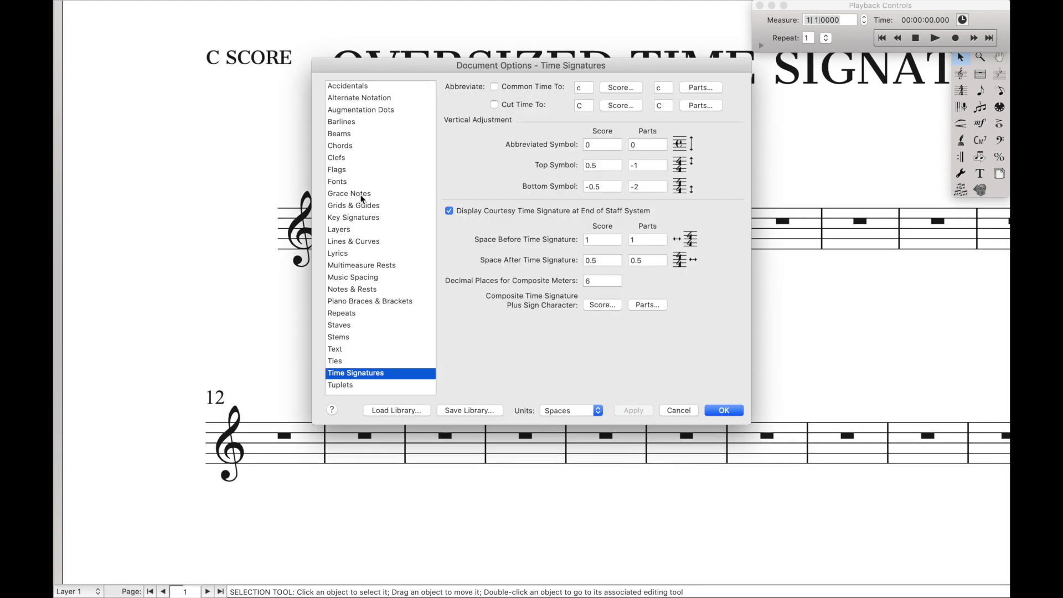
# Open the Time (Score) notation font settings and set the size to 28
pyautogui.click(340, 181)
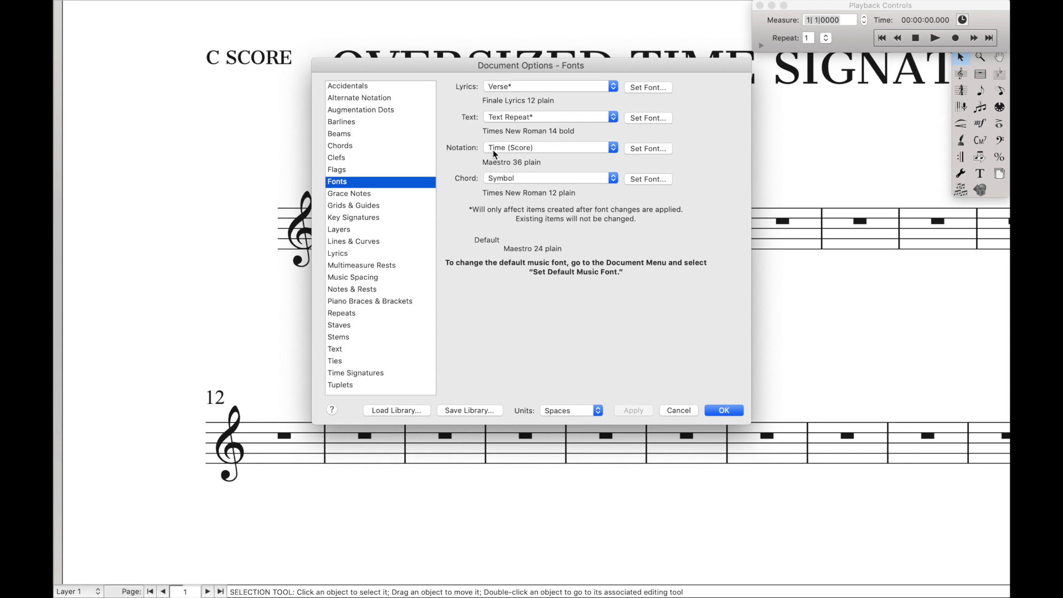
pyautogui.click(493, 149)
pyautogui.click(524, 149)
pyautogui.click(631, 150)
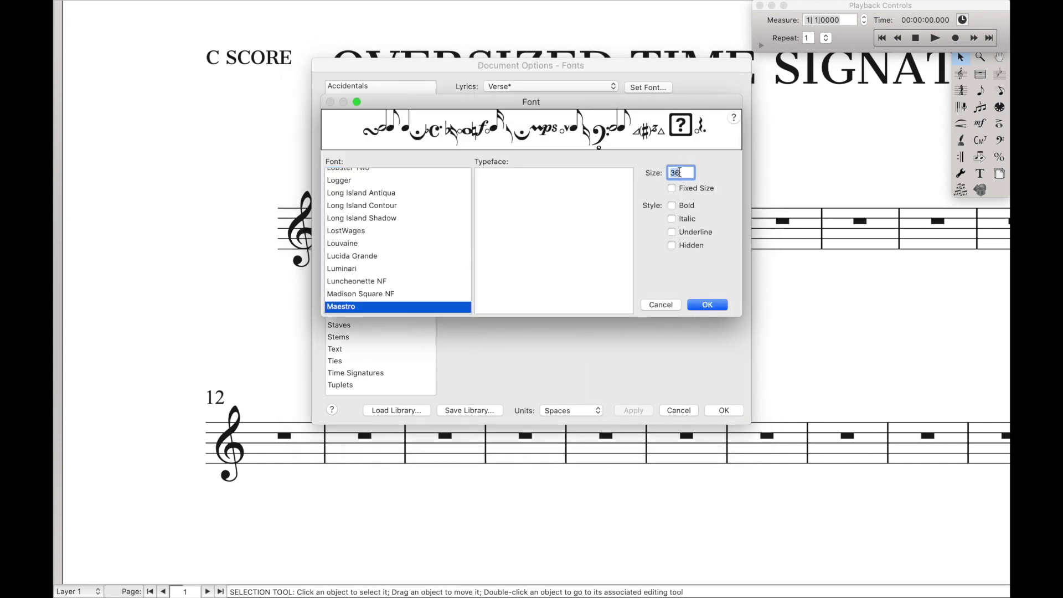
pyautogui.write('28')
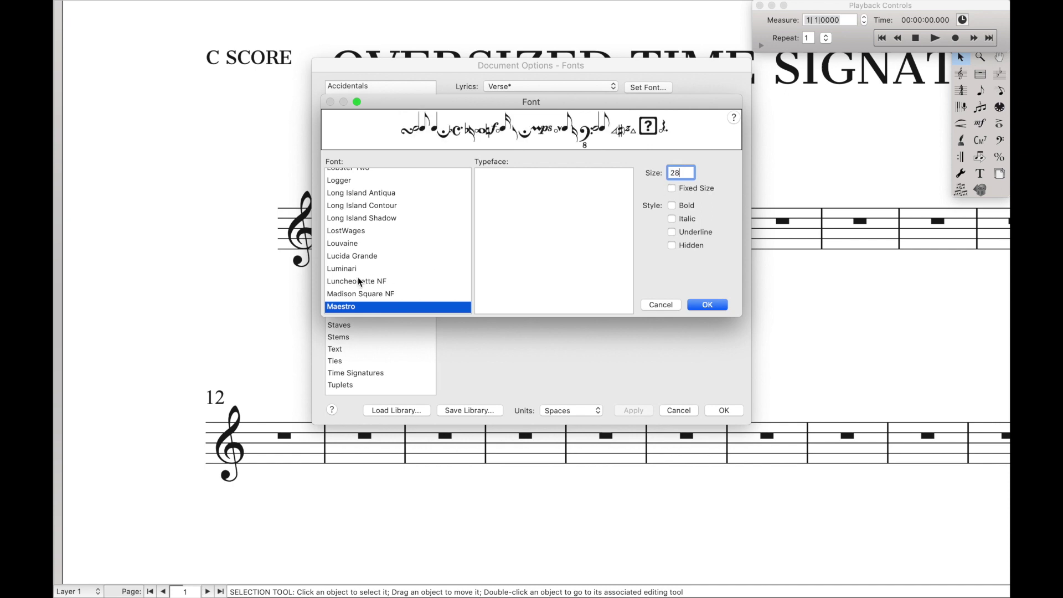
# Choose Engraver Text T as the font and apply it to the score's 4/4
pyautogui.scroll(-1, 360, 282)
pyautogui.write('en')
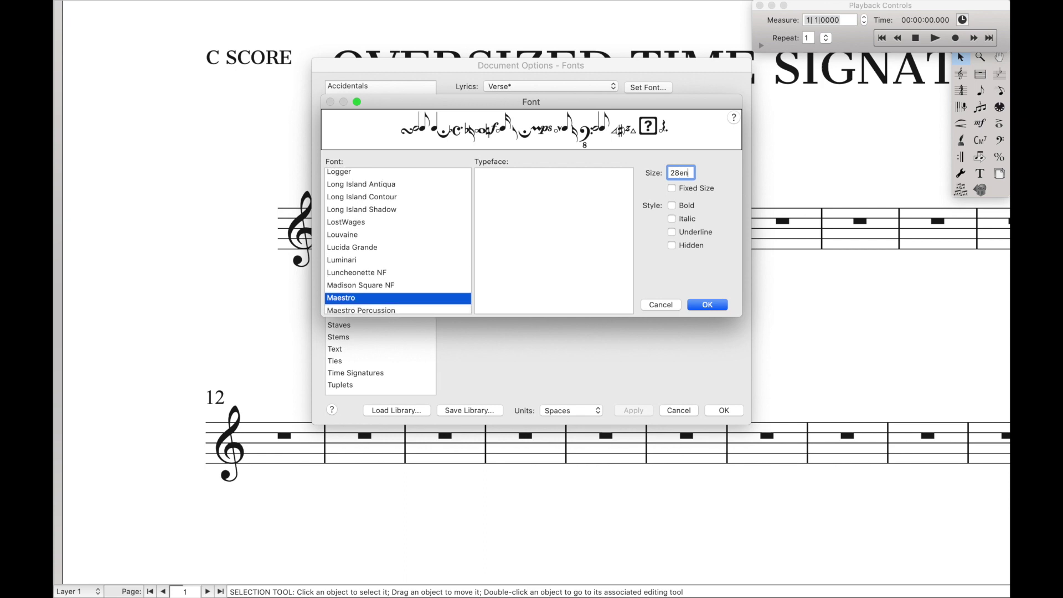
pyautogui.click(368, 286)
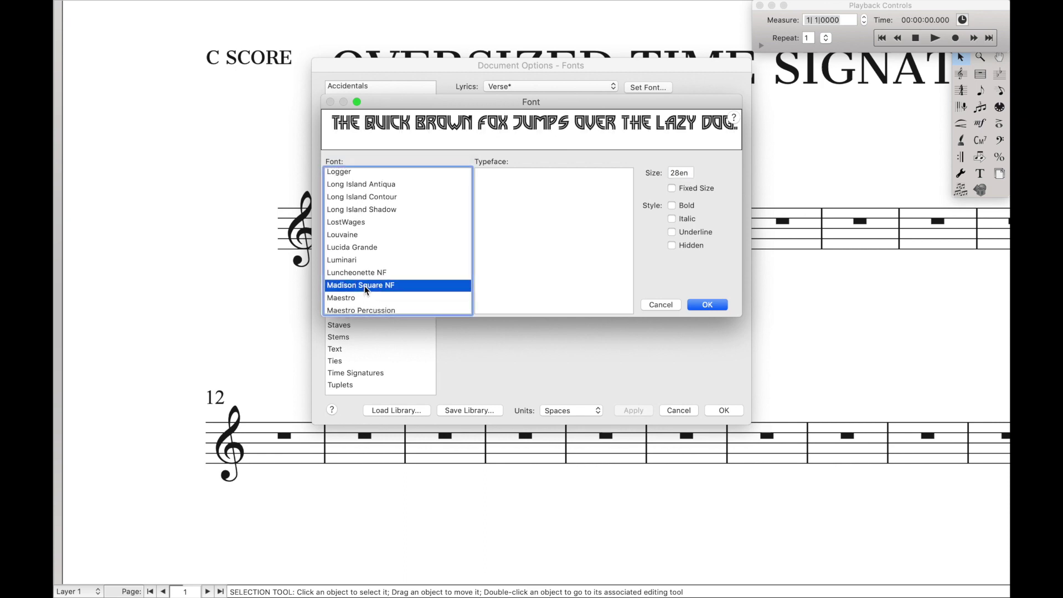
pyautogui.press('e')
pyautogui.press('Down')
pyautogui.press('Down')
pyautogui.press('Down')
pyautogui.press('Down')
pyautogui.press('Down')
pyautogui.press('Down')
pyautogui.press('Down')
pyautogui.press('Down')
pyautogui.press('Down')
pyautogui.press('Down')
pyautogui.press('Down')
pyautogui.press('Down')
pyautogui.press('Down')
pyautogui.press('Down')
pyautogui.press('Down')
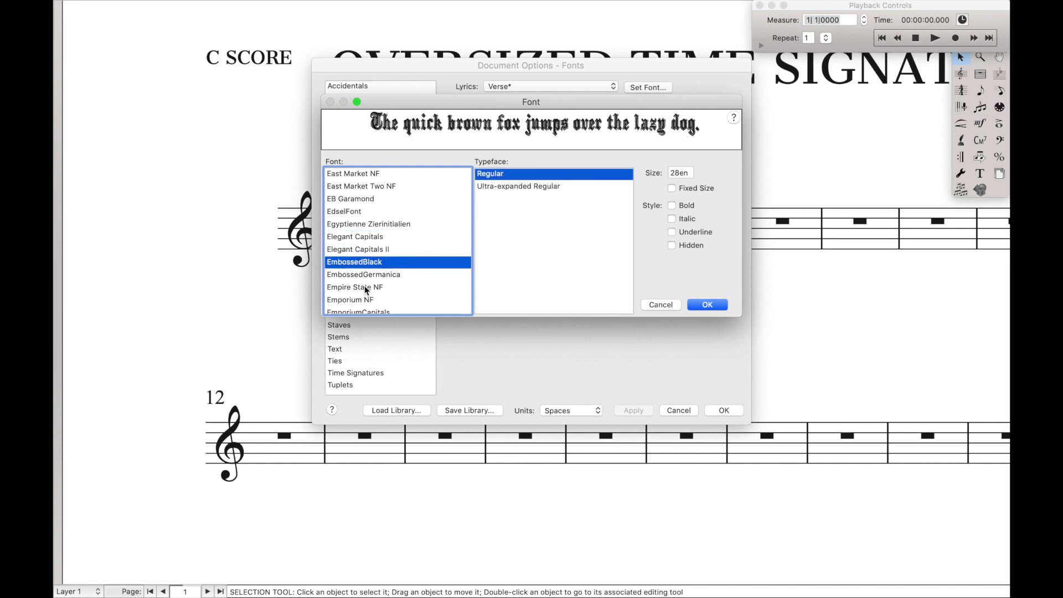
pyautogui.press('Down')
pyautogui.press('Down')
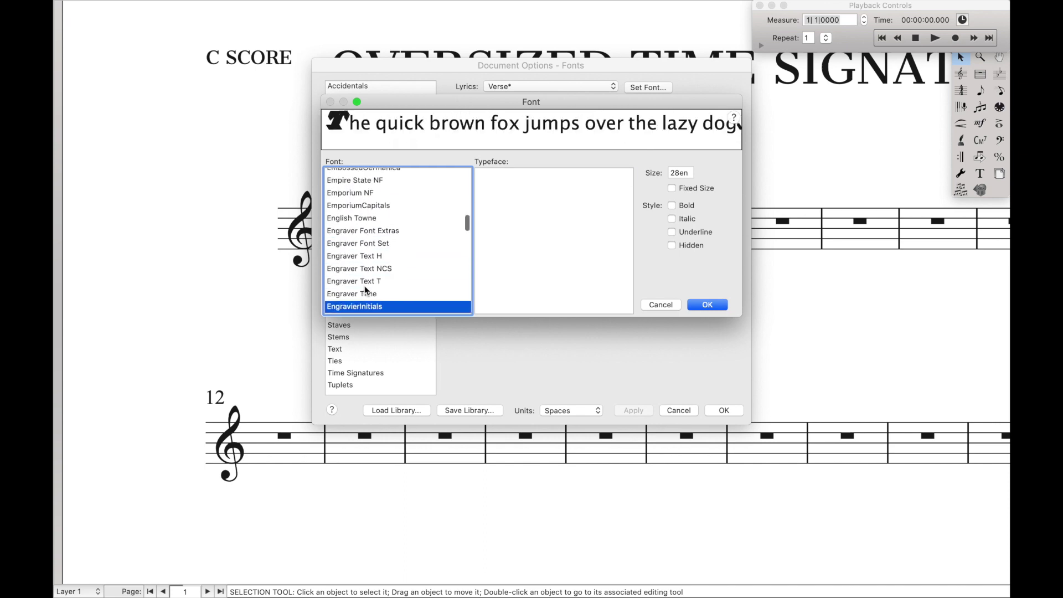
pyautogui.click(712, 305)
pyautogui.moveTo(610, 72); pyautogui.dragTo(838, 112)
pyautogui.click(853, 452)
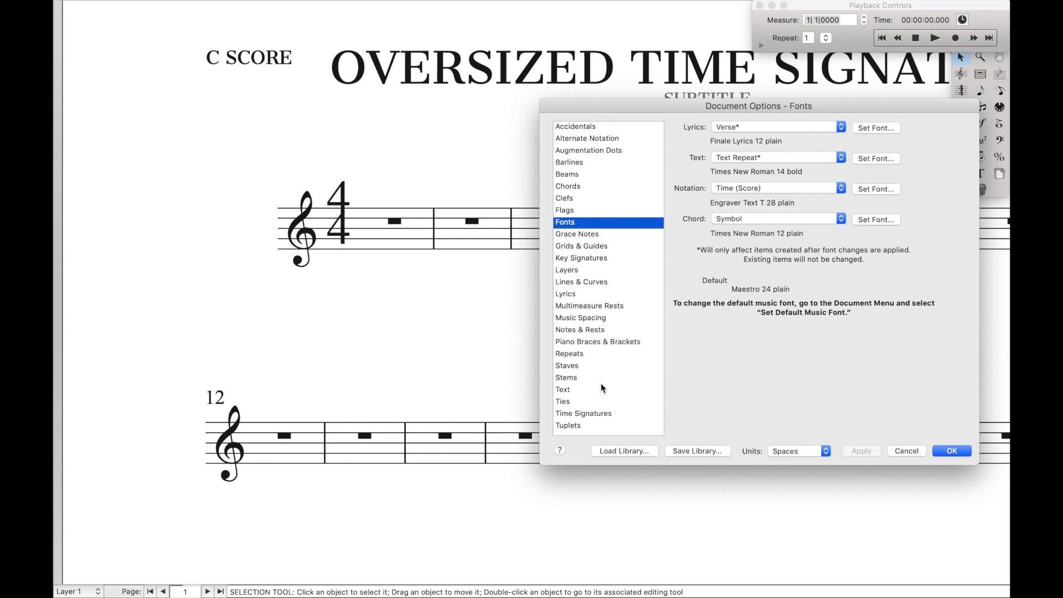
# Set the score time signature top offset to -1 and bottom offset to -2, then apply
pyautogui.click(586, 414)
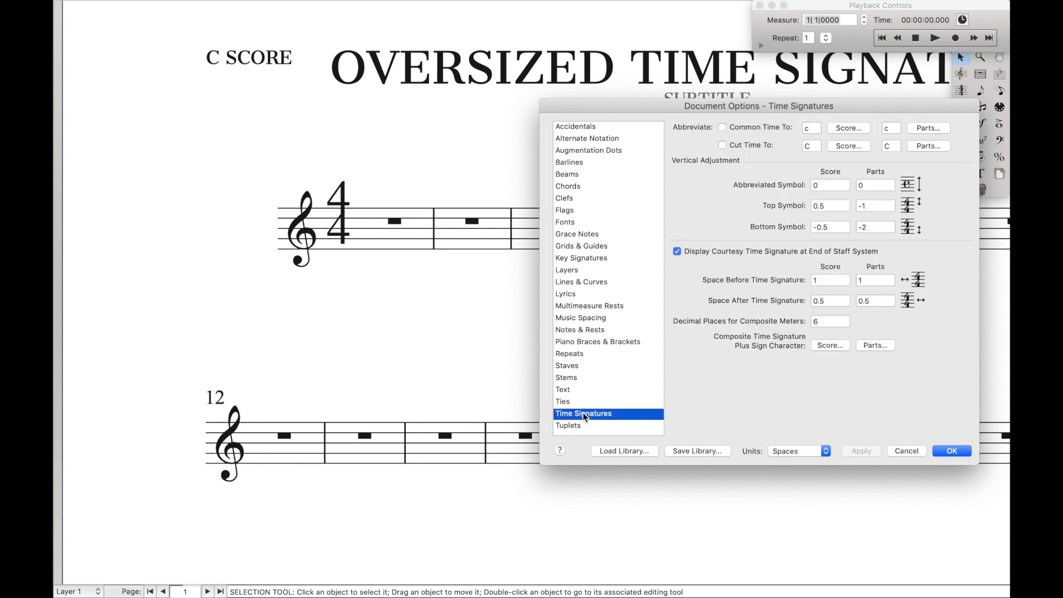
pyautogui.doubleClick(845, 207)
pyautogui.write('-1')
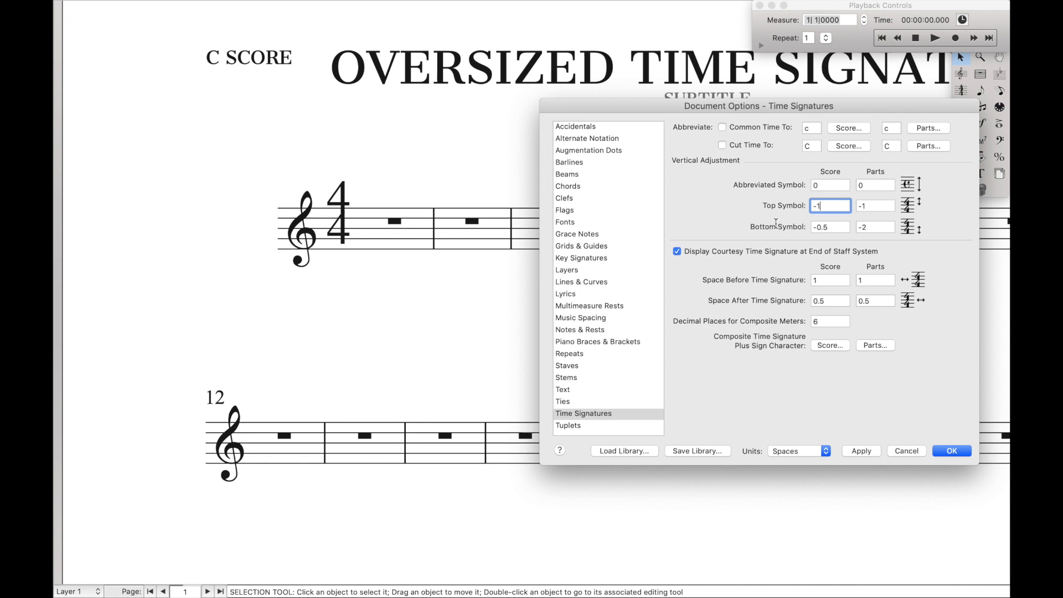
pyautogui.doubleClick(829, 229)
pyautogui.write('-2')
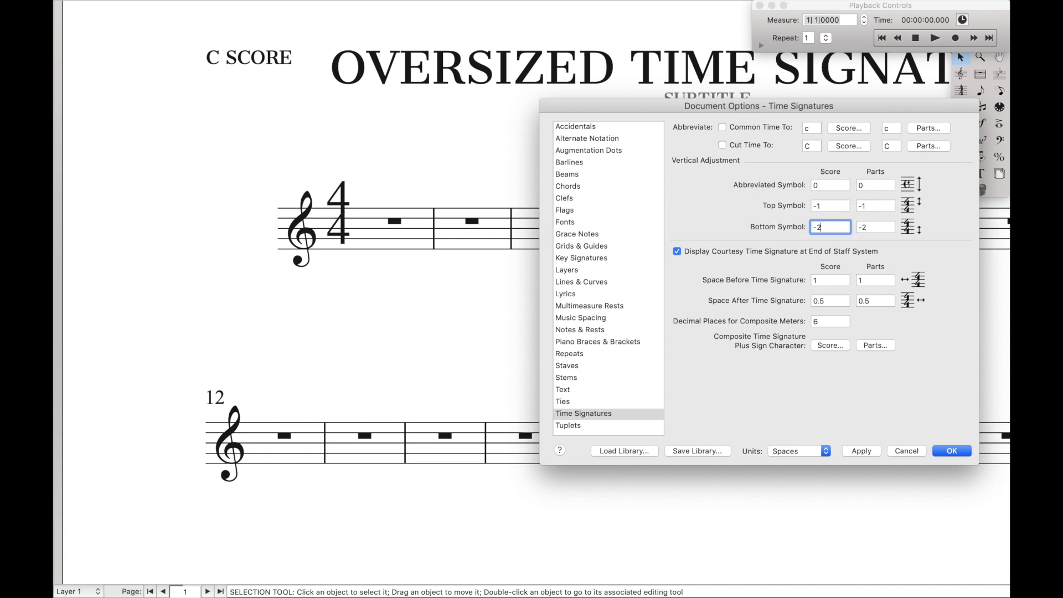
pyautogui.click(861, 450)
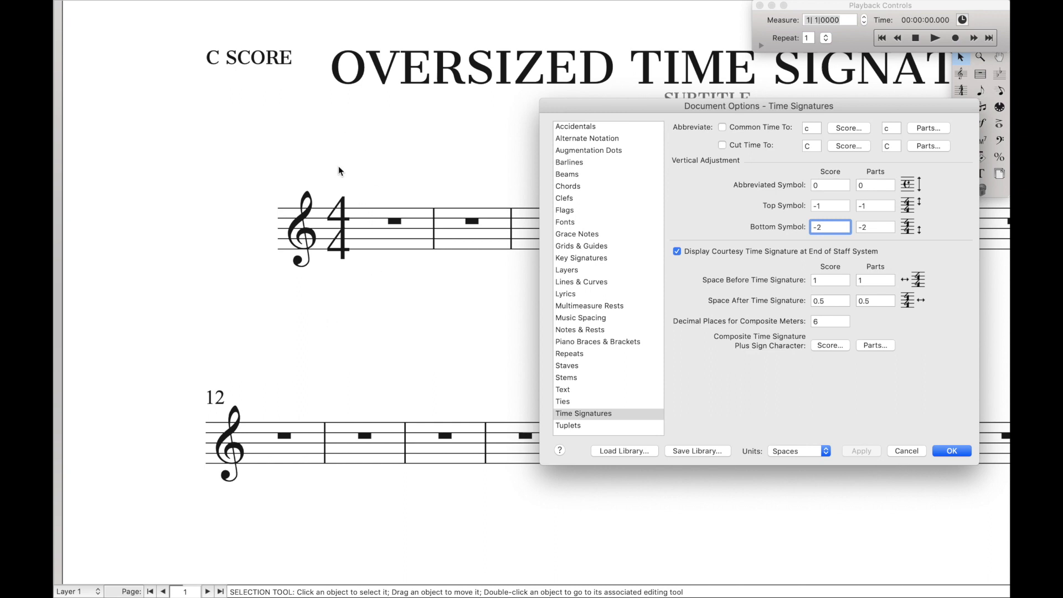